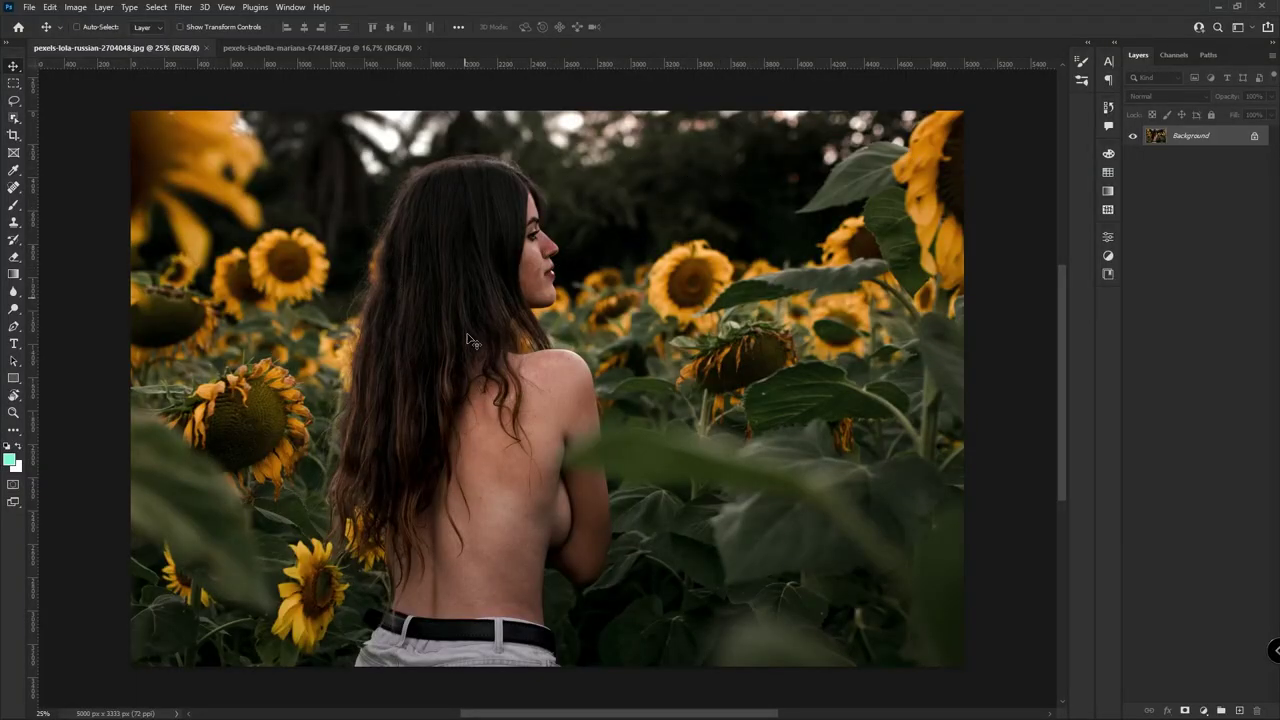
Step: Check the leaf portrait, then duplicate the sunflower photo's Background into Layer 1 with Ctrl+J
left_click(329, 48)
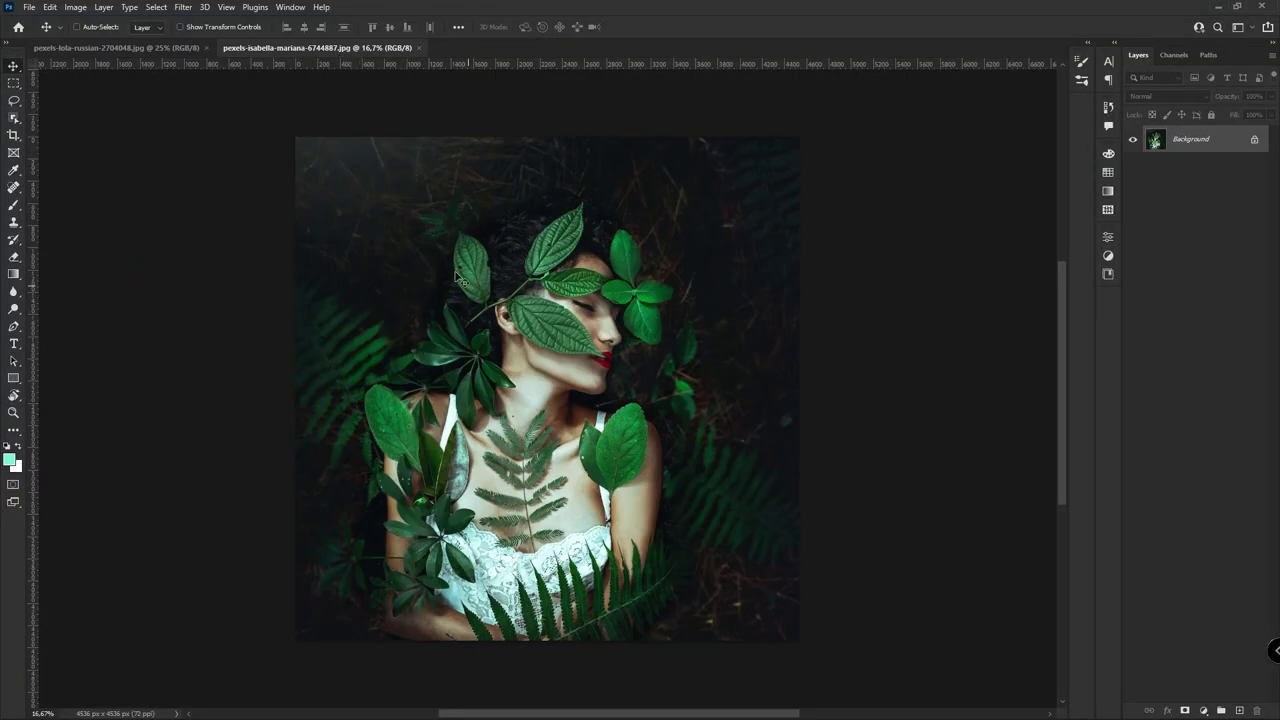
left_click(145, 48)
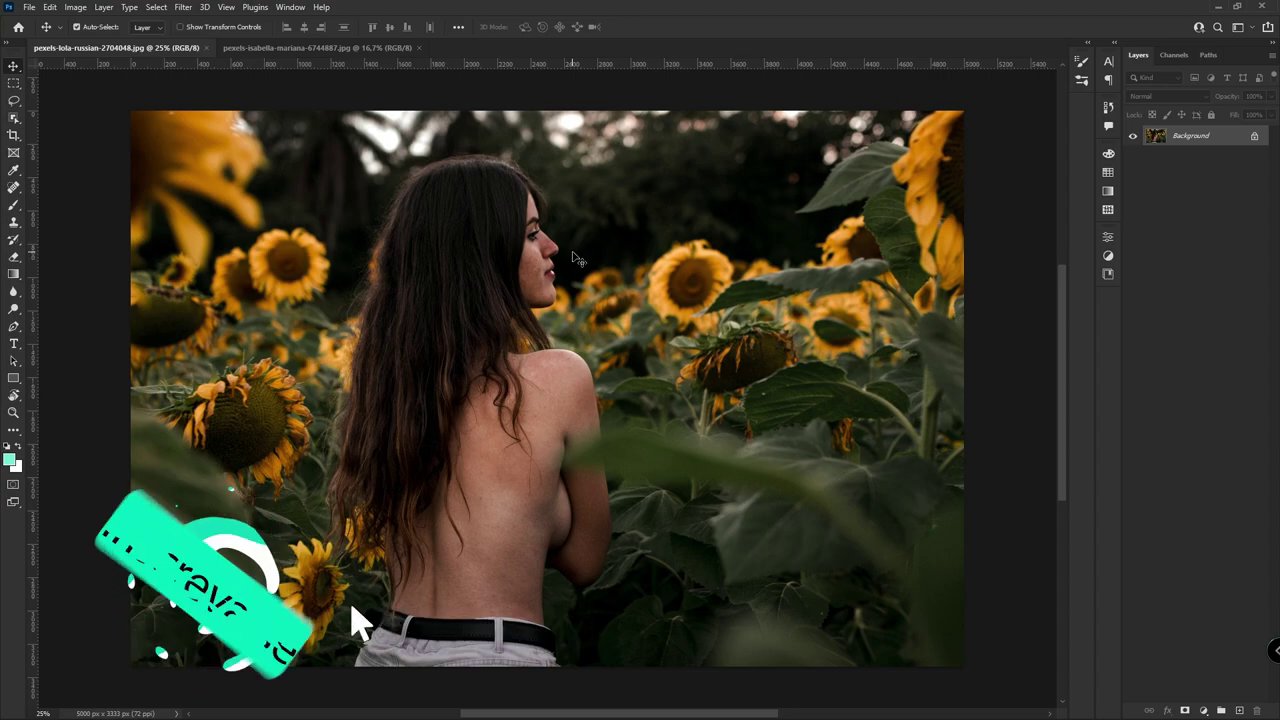
key("ctrl+j")
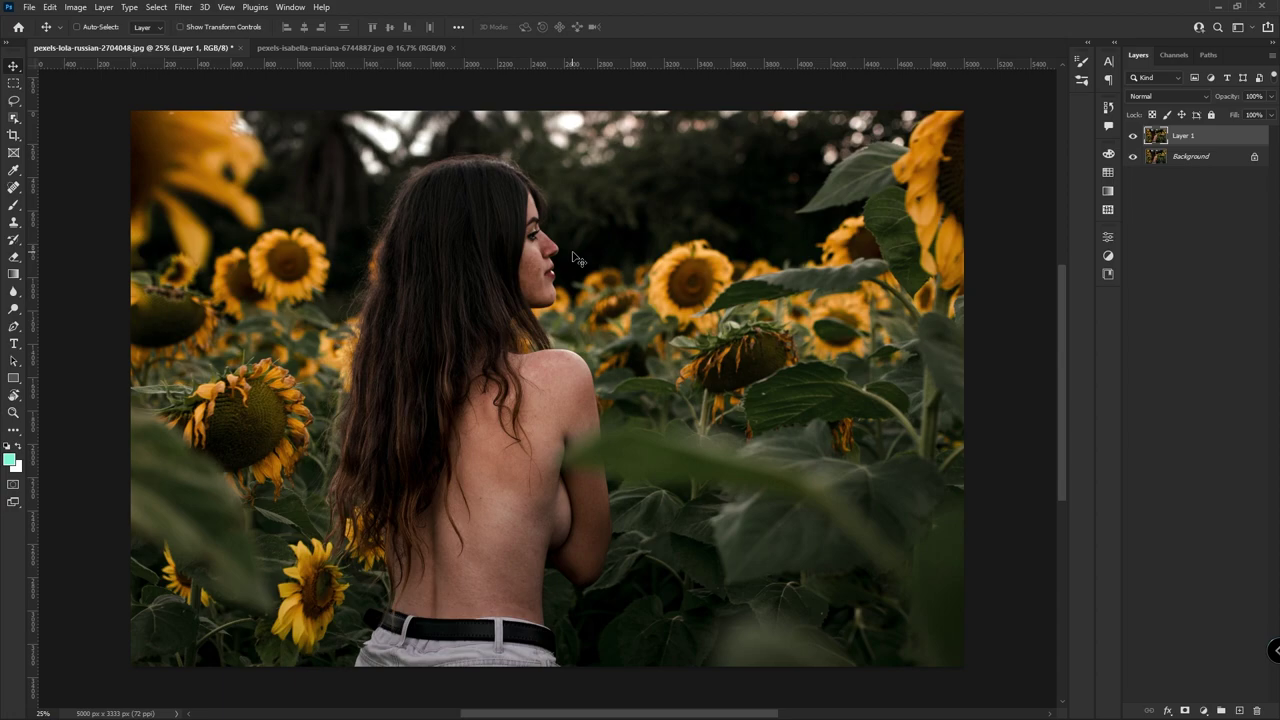
Step: Undo and redo the last change, then convert Layer 1 to a smart object
key("ctrl+z")
key("ctrl+shift+z")
right_click(1203, 142)
left_click(1171, 330)
Step: Open Camera Raw Filter on Layer 1, collapse Basic and show the Color Mixer's Hue values
left_click(183, 7)
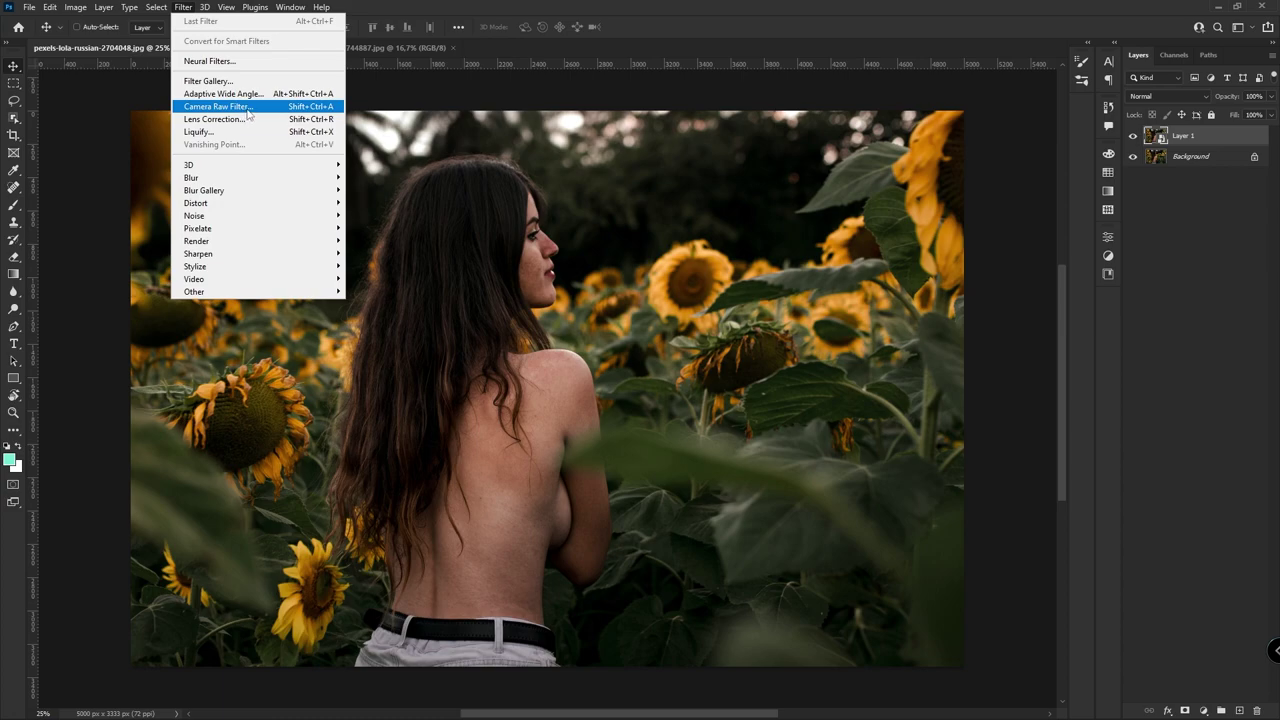
left_click(249, 112)
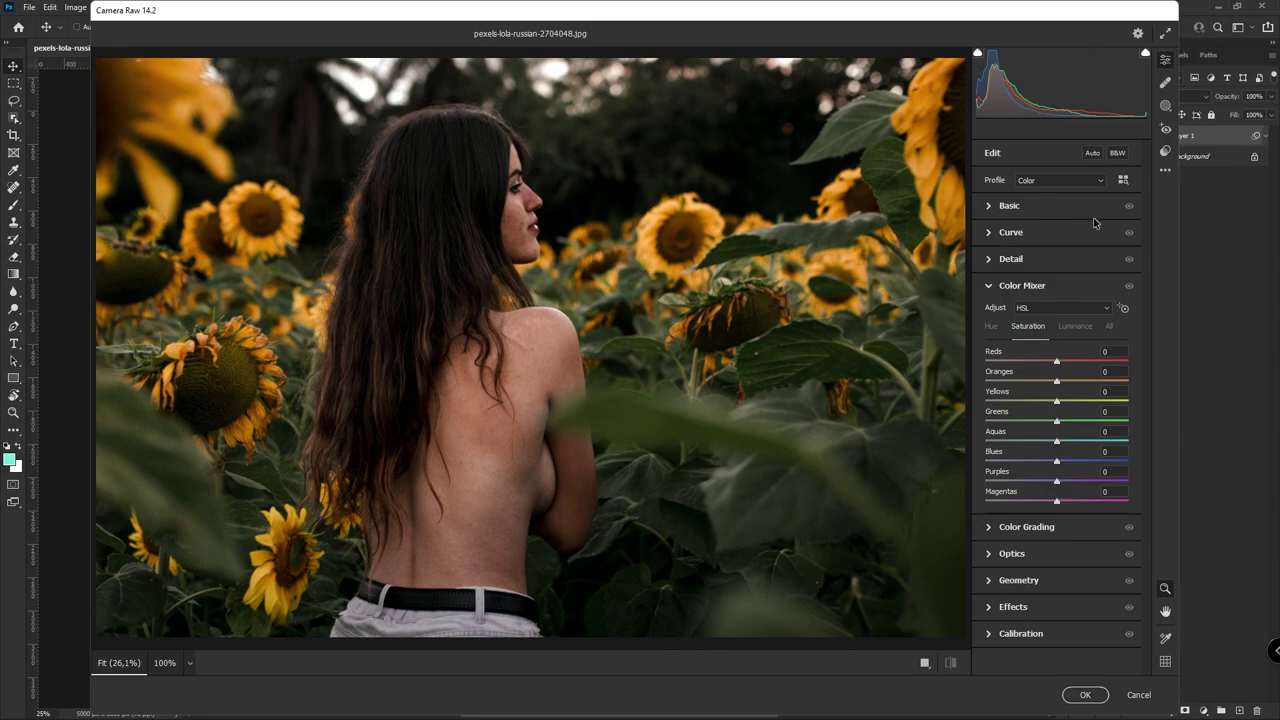
left_click(990, 287)
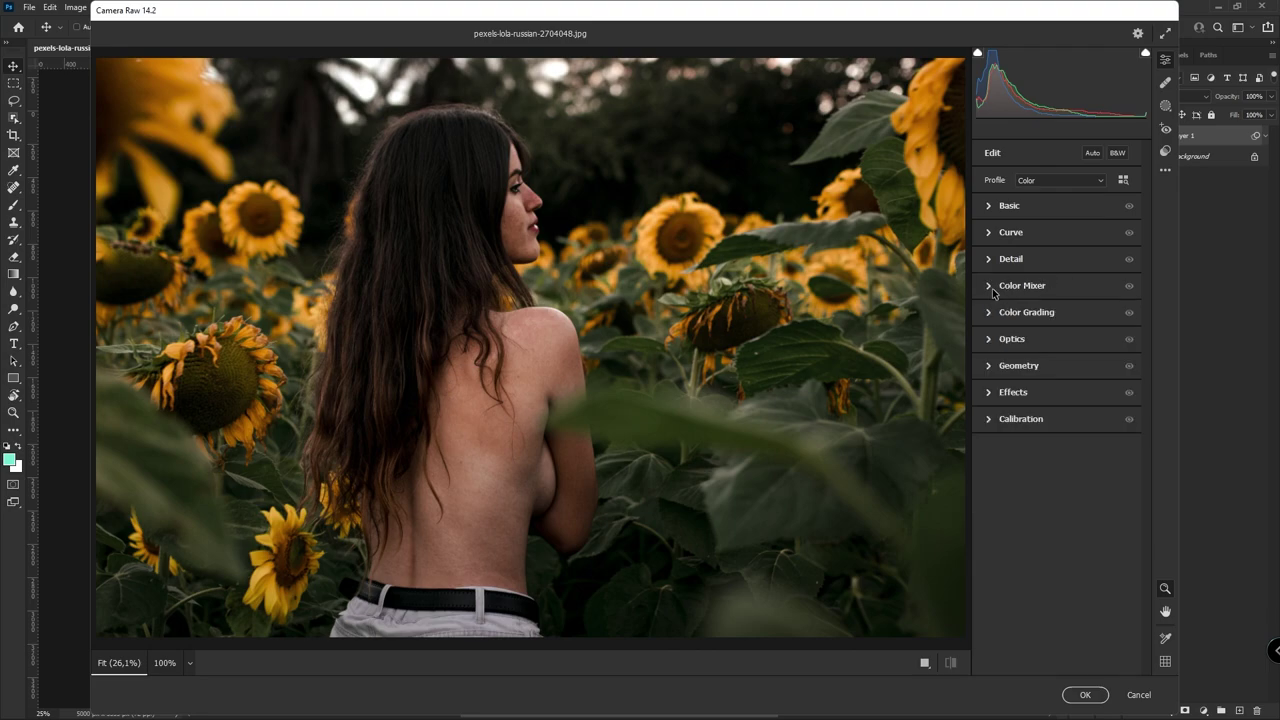
left_click(989, 207)
left_click(1012, 208)
left_click(992, 209)
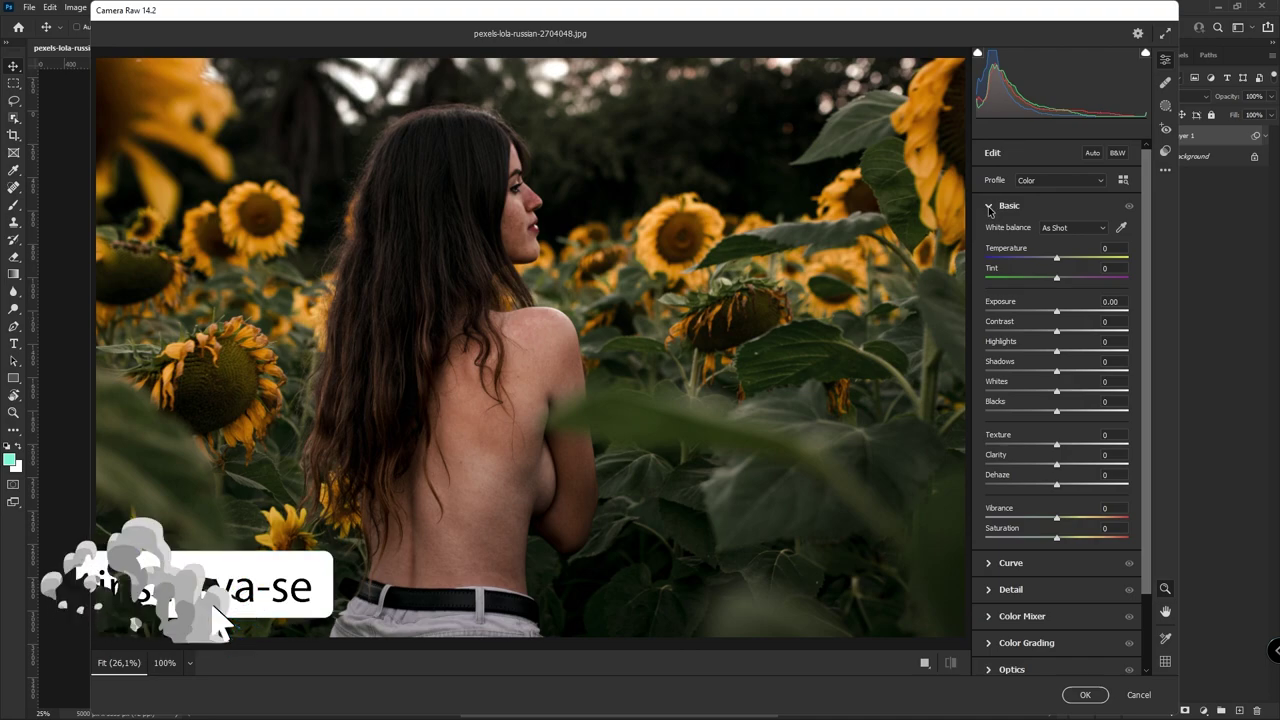
left_click(989, 207)
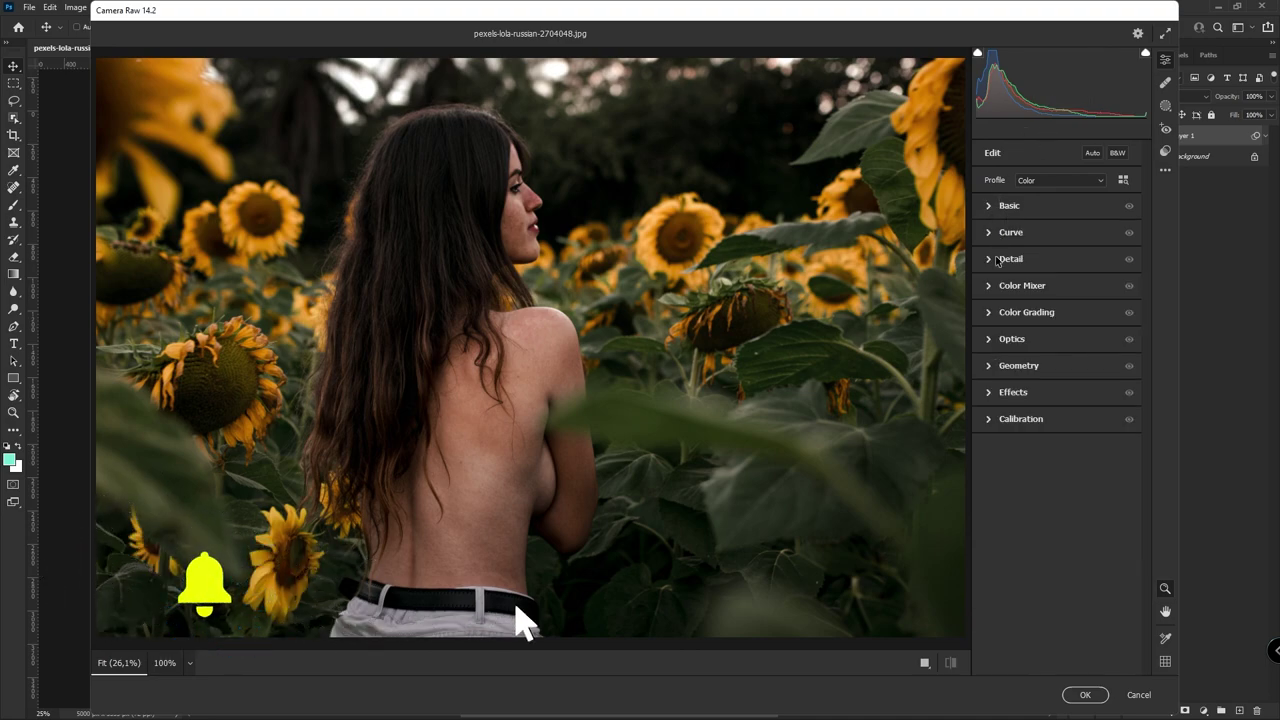
left_click(990, 286)
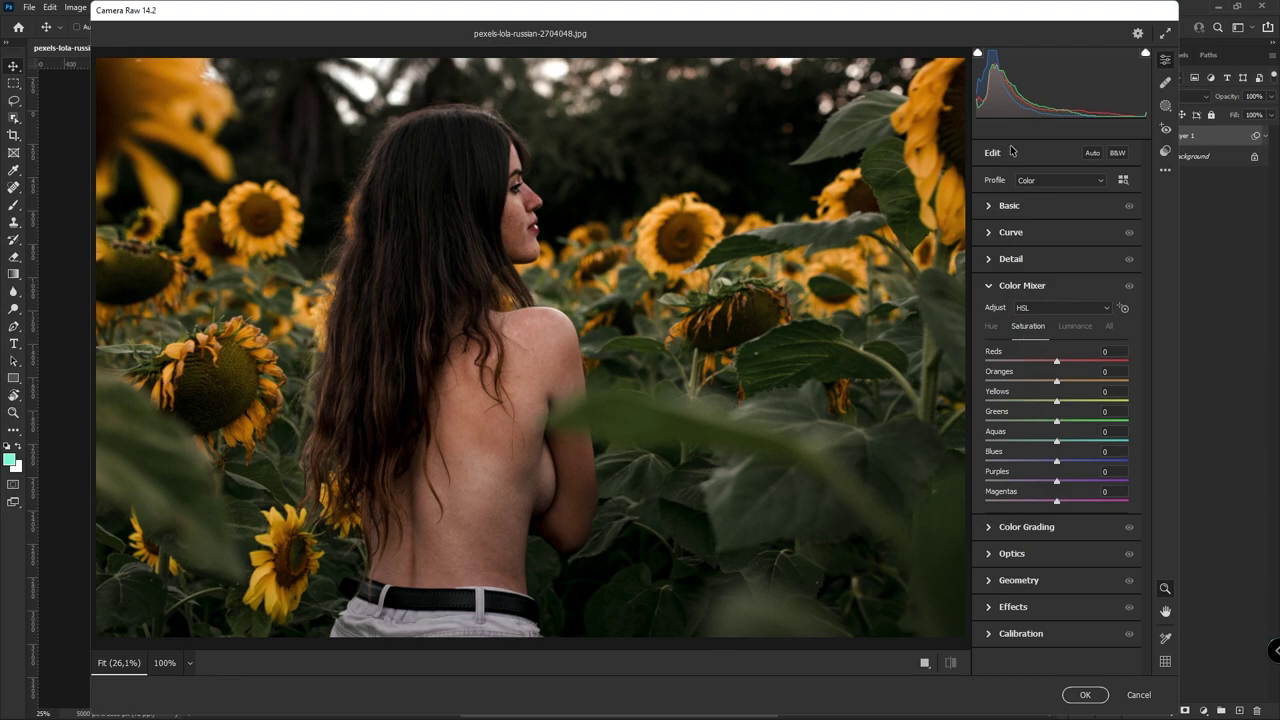
left_click(992, 327)
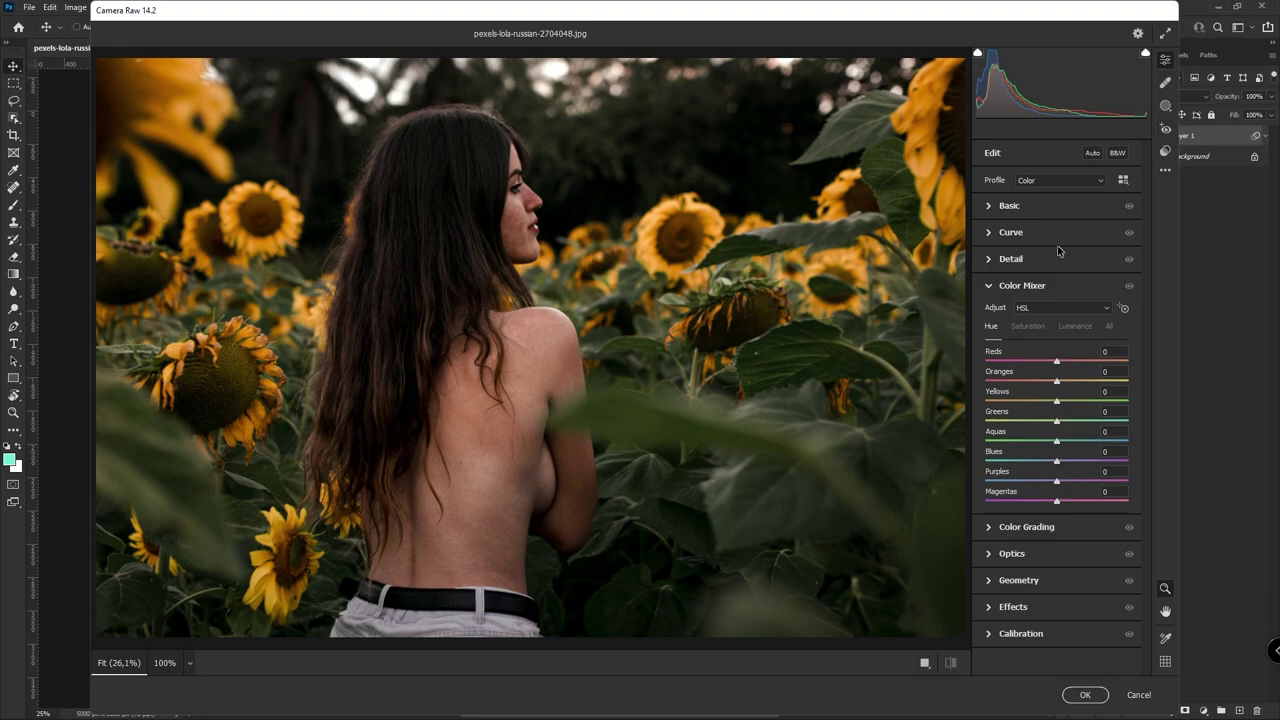
Step: Switch the Color Mixer to its Saturation values, all still at 0
left_click(1028, 327)
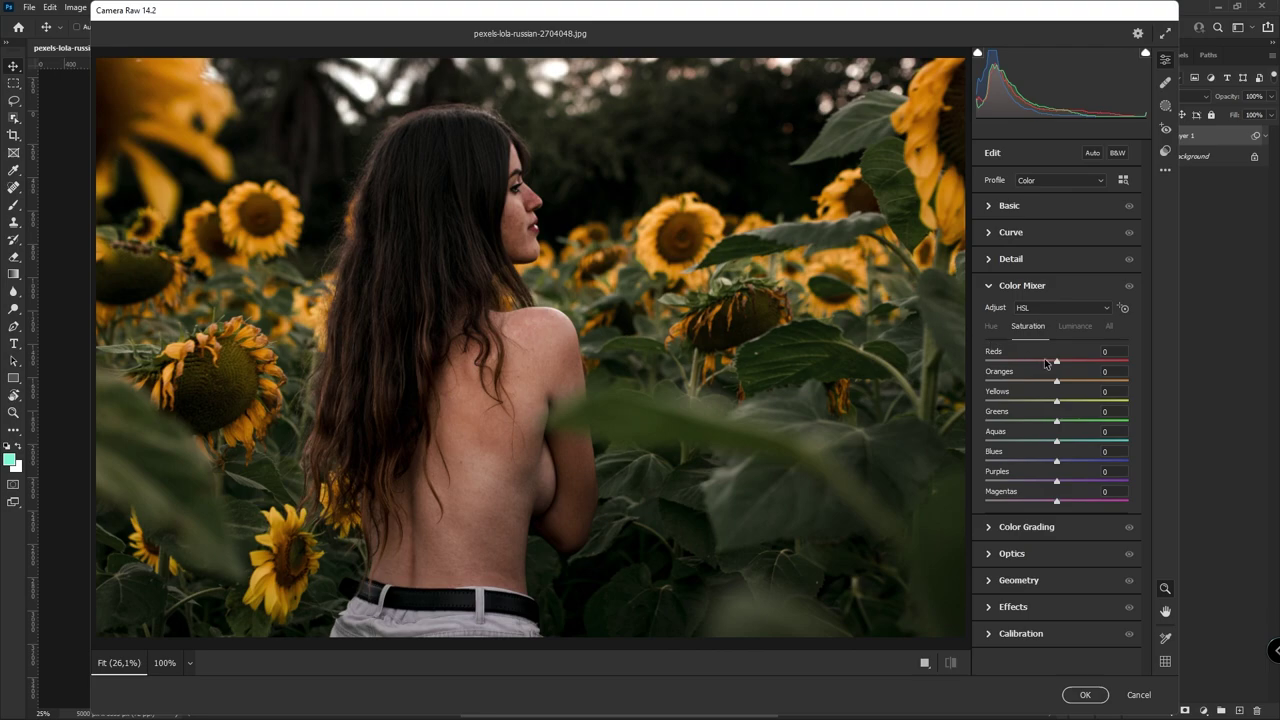
Step: Drop Greens, Yellows, Aquas, Blues and Purples saturation toward -100, and settle Oranges at about +11
left_click_drag(1057, 421, 970, 437)
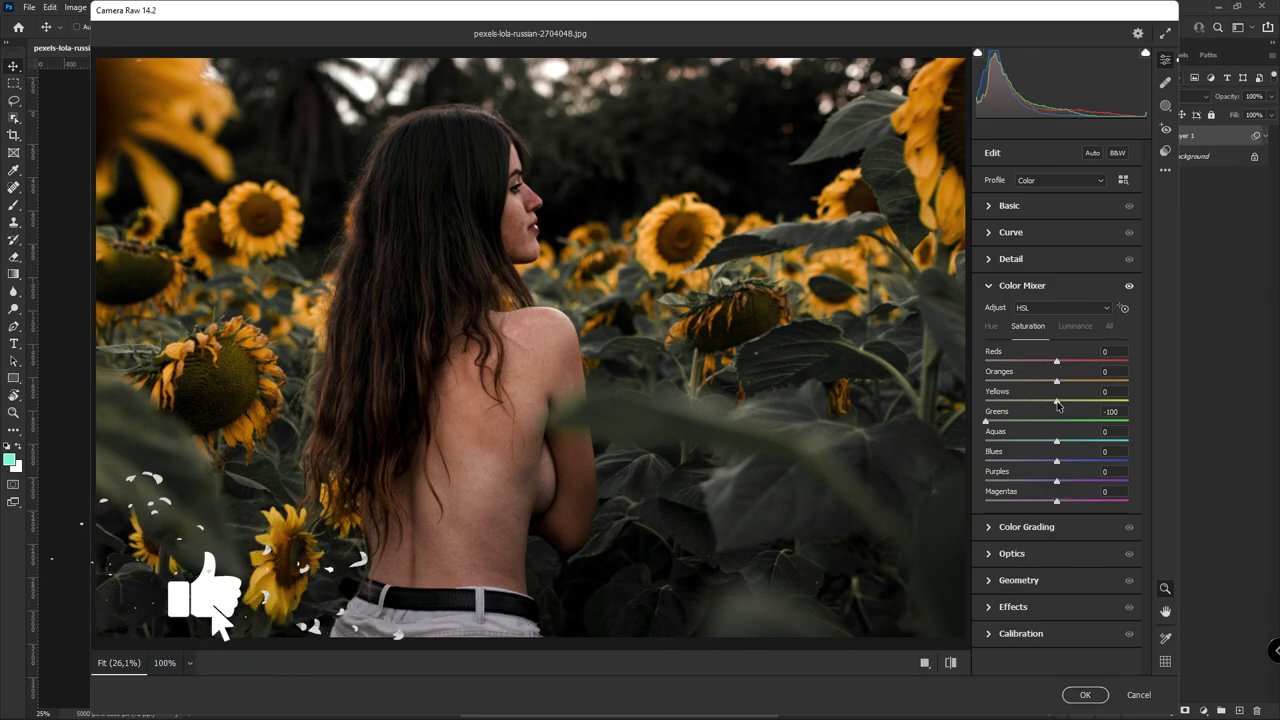
left_click_drag(1056, 400, 978, 405)
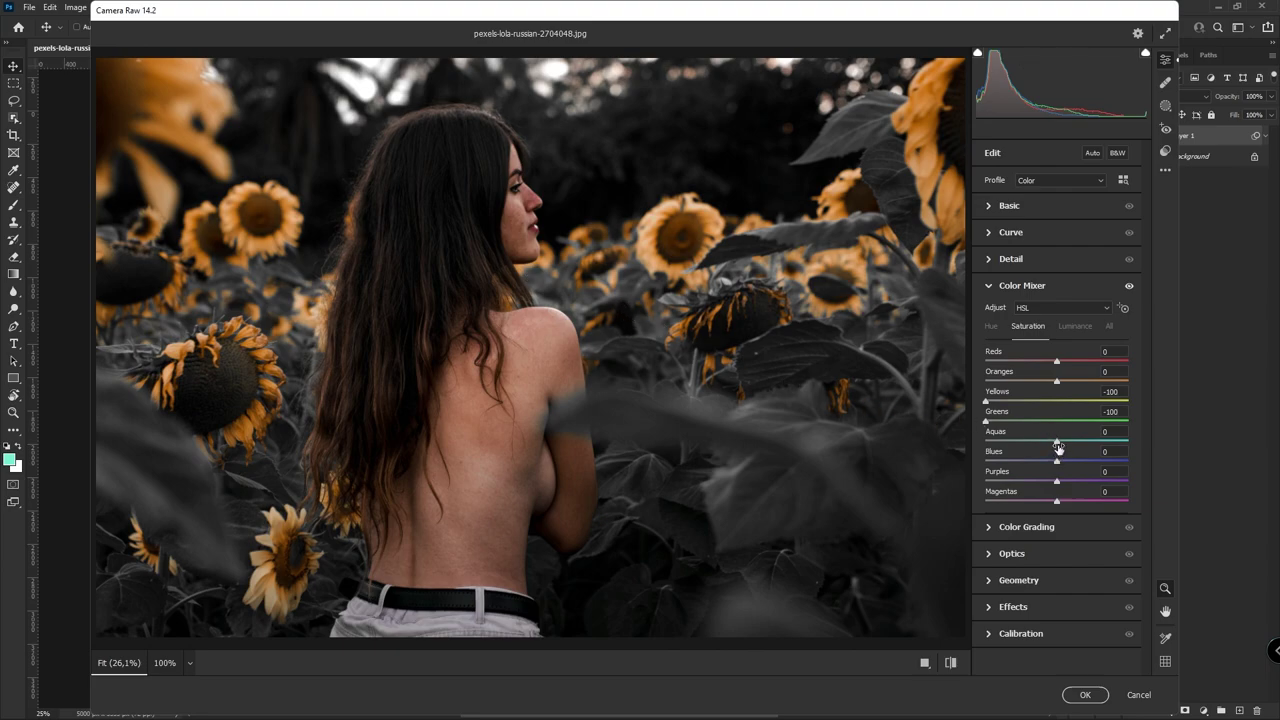
left_click_drag(1057, 443, 977, 453)
left_click_drag(1056, 461, 977, 472)
mouse_move(1059, 480)
left_mouse_down()
mouse_move(985, 488)
mouse_move(980, 505)
left_mouse_up()
left_click_drag(1058, 381, 1106, 383)
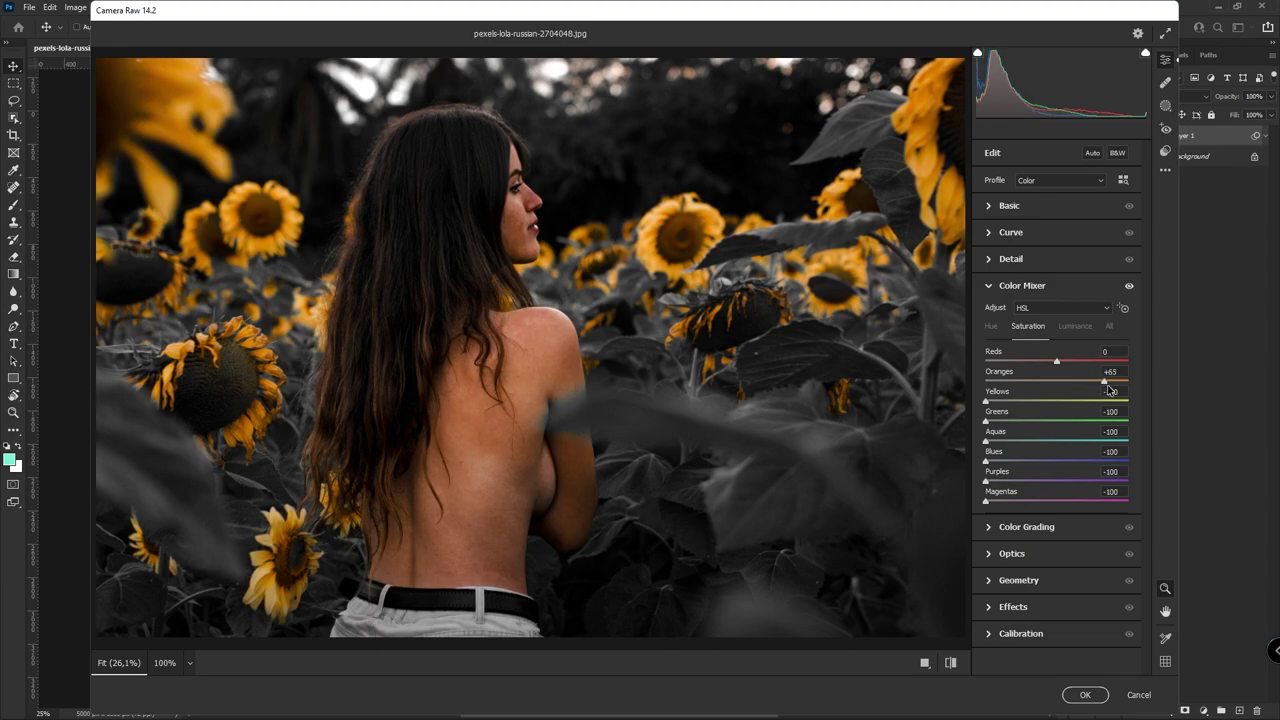
left_click_drag(1108, 388, 1067, 392)
Step: In the Basic panel, set Blacks -22, Texture +18 and Vibrance +12
left_click(990, 209)
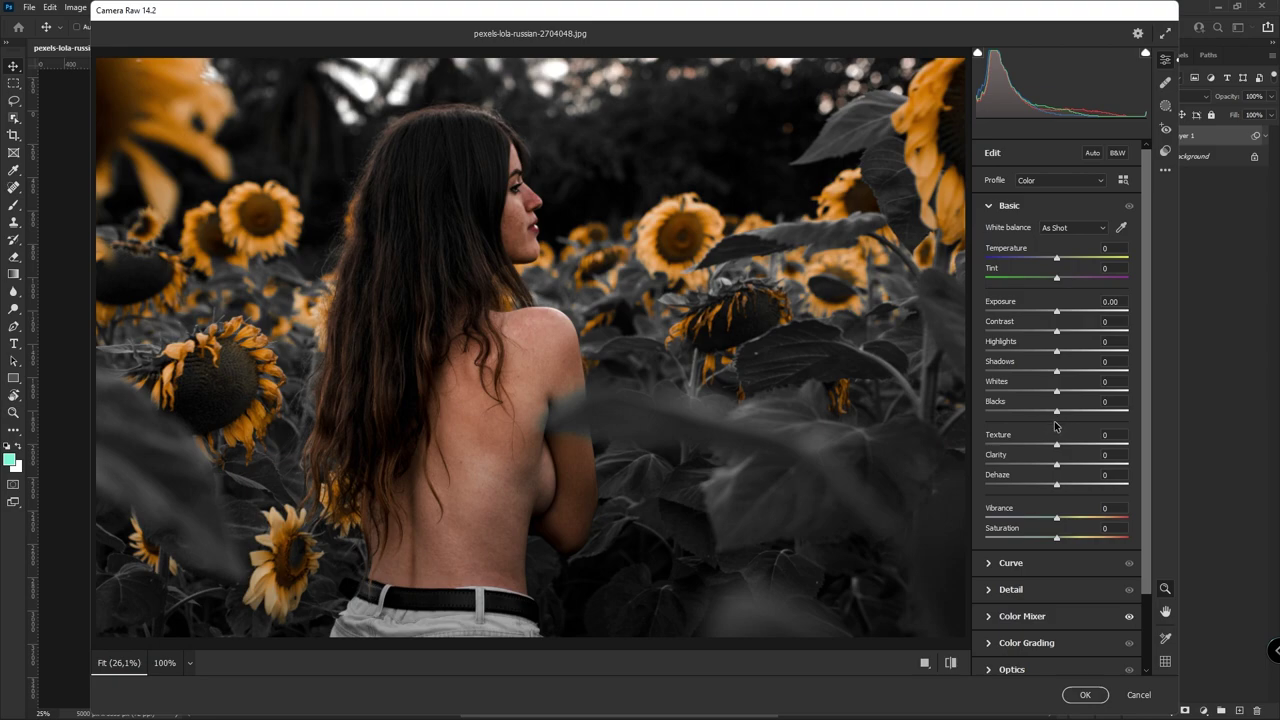
mouse_move(1057, 412)
left_mouse_down()
mouse_move(1024, 420)
mouse_move(1046, 420)
mouse_move(1069, 444)
left_mouse_up()
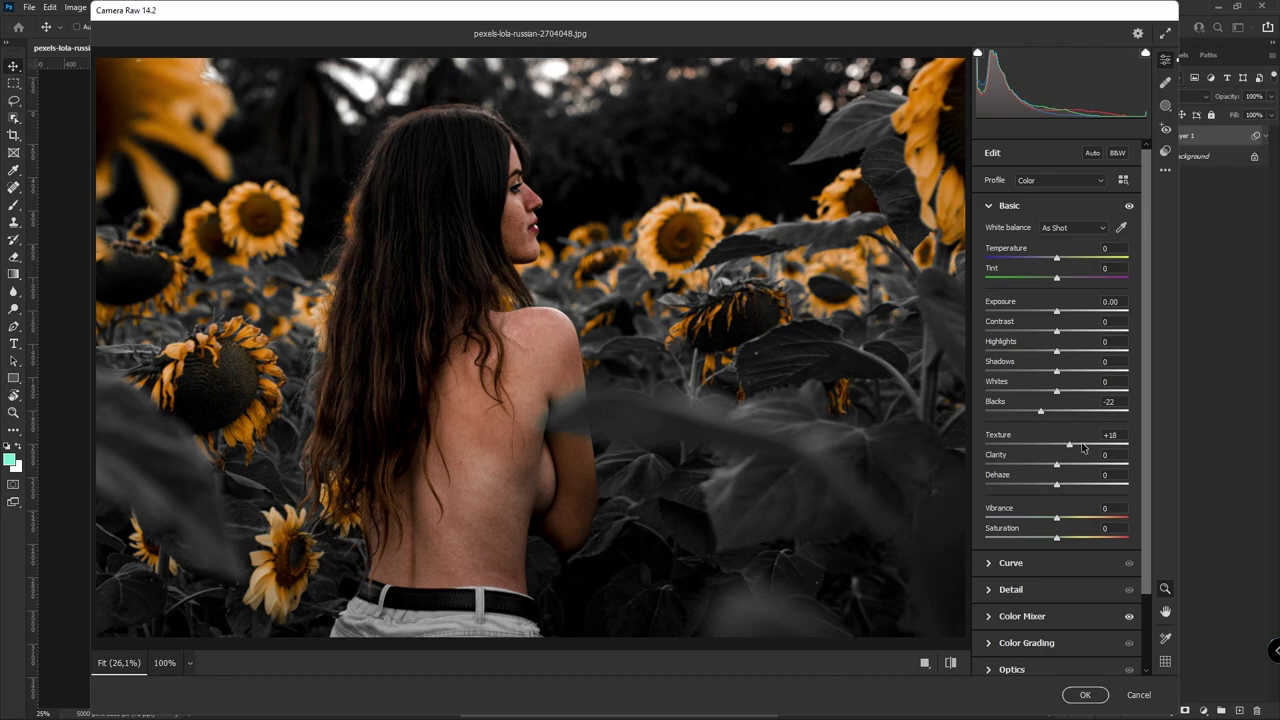
mouse_move(1058, 519)
left_mouse_down()
mouse_move(1129, 520)
mouse_move(1065, 520)
left_mouse_up()
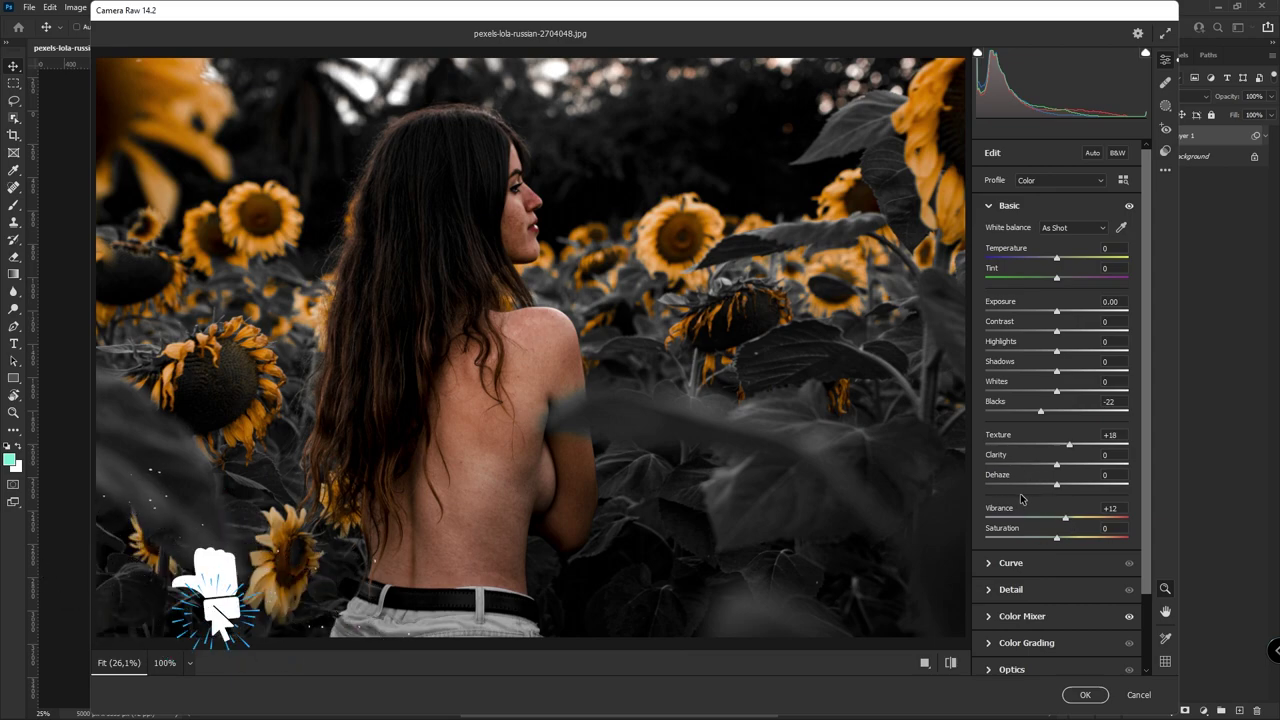
Step: Apply Camera Raw as a smart filter and toggle Layer 1's visibility to compare
left_click(1082, 697)
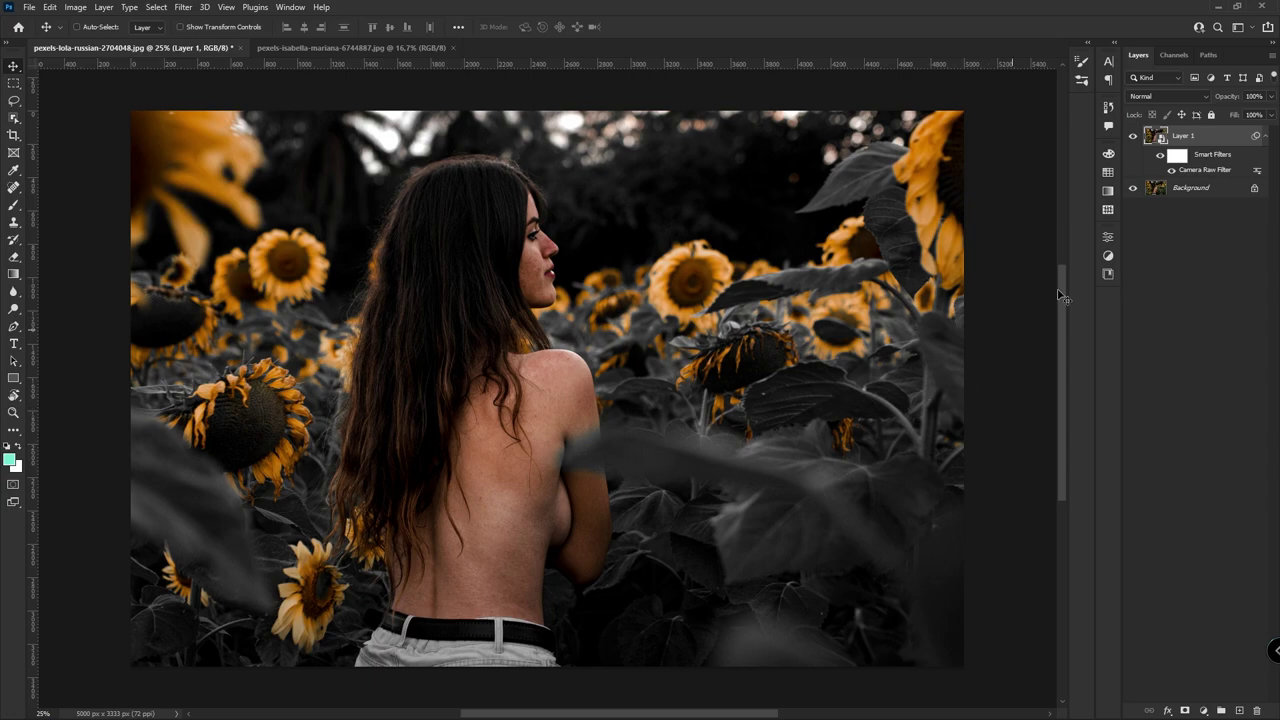
left_click(1134, 140)
left_click(1132, 136)
Step: On the leaf portrait, add a Hue/Saturation adjustment layer
left_click(424, 50)
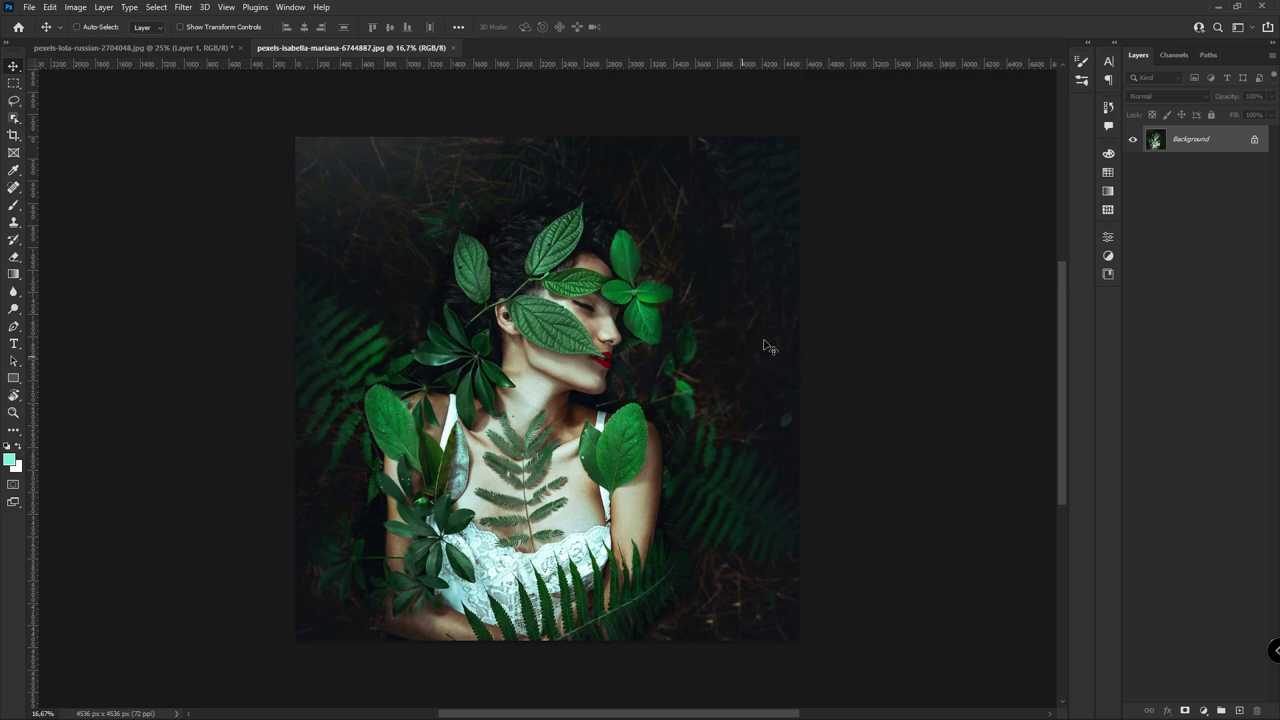
left_click(1205, 712)
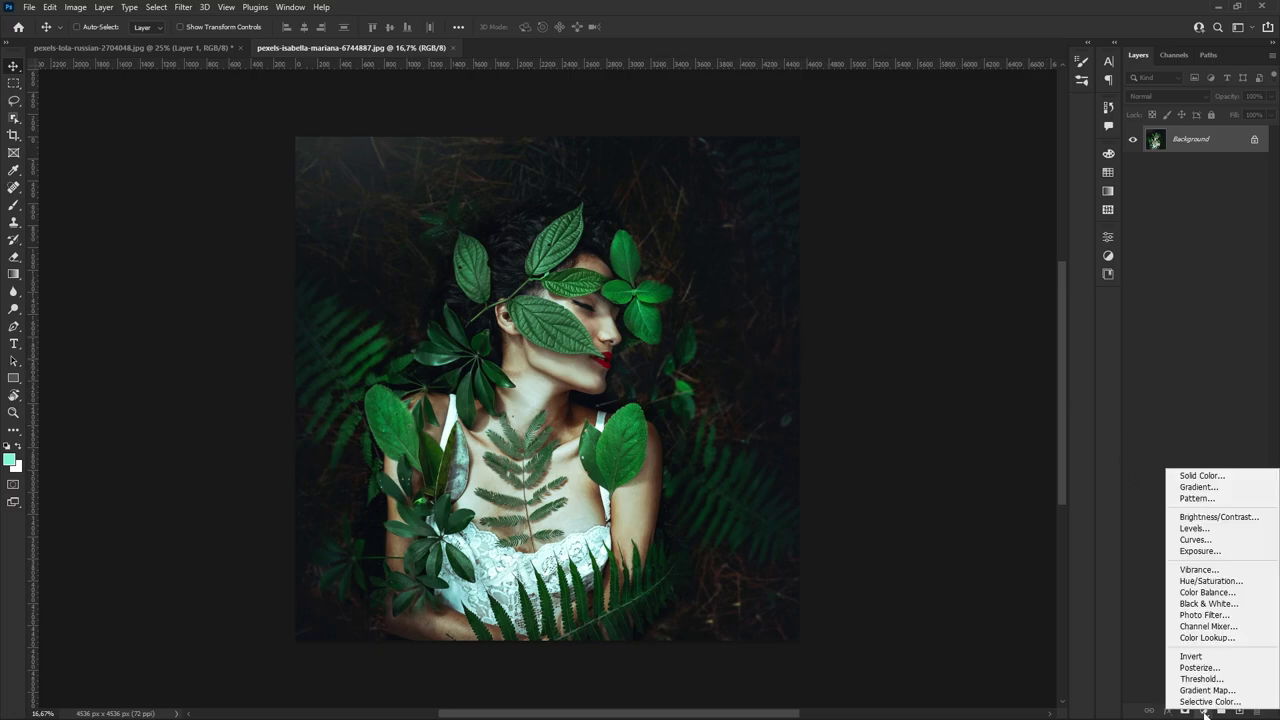
left_click(1203, 585)
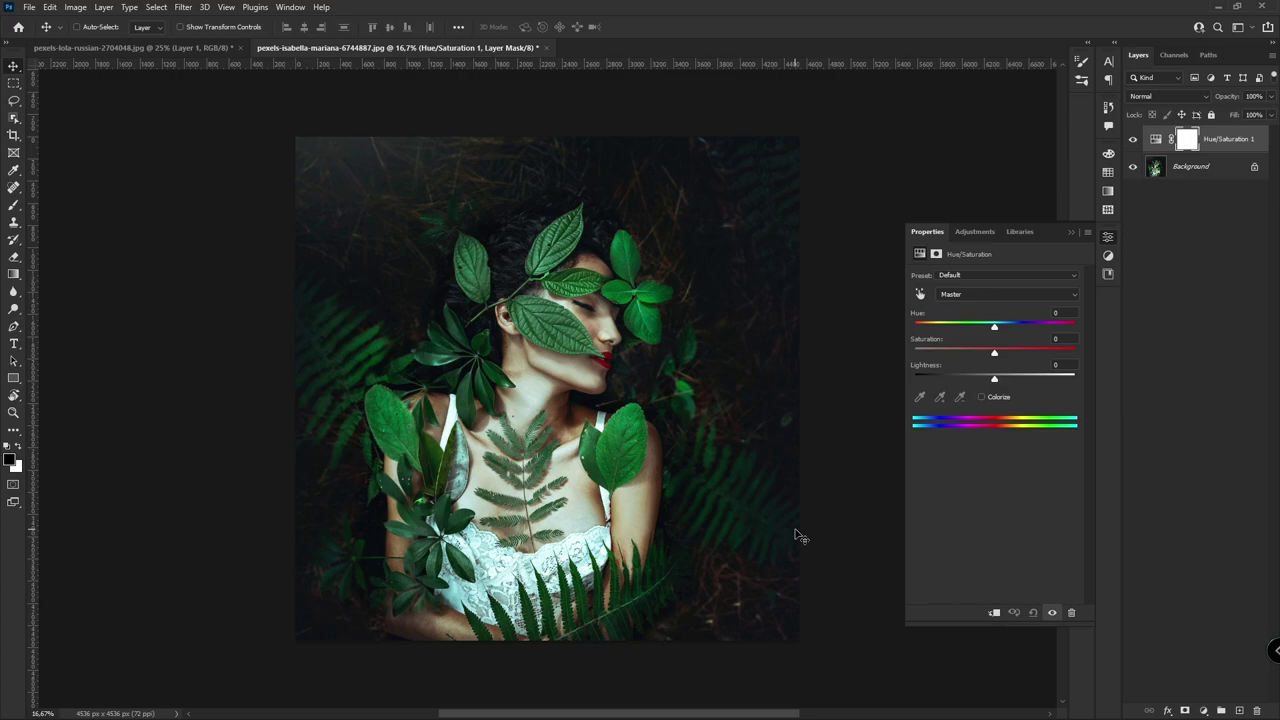
Step: Set Greens, Cyans and Blues saturation to -100, then close Properties
left_click(1022, 294)
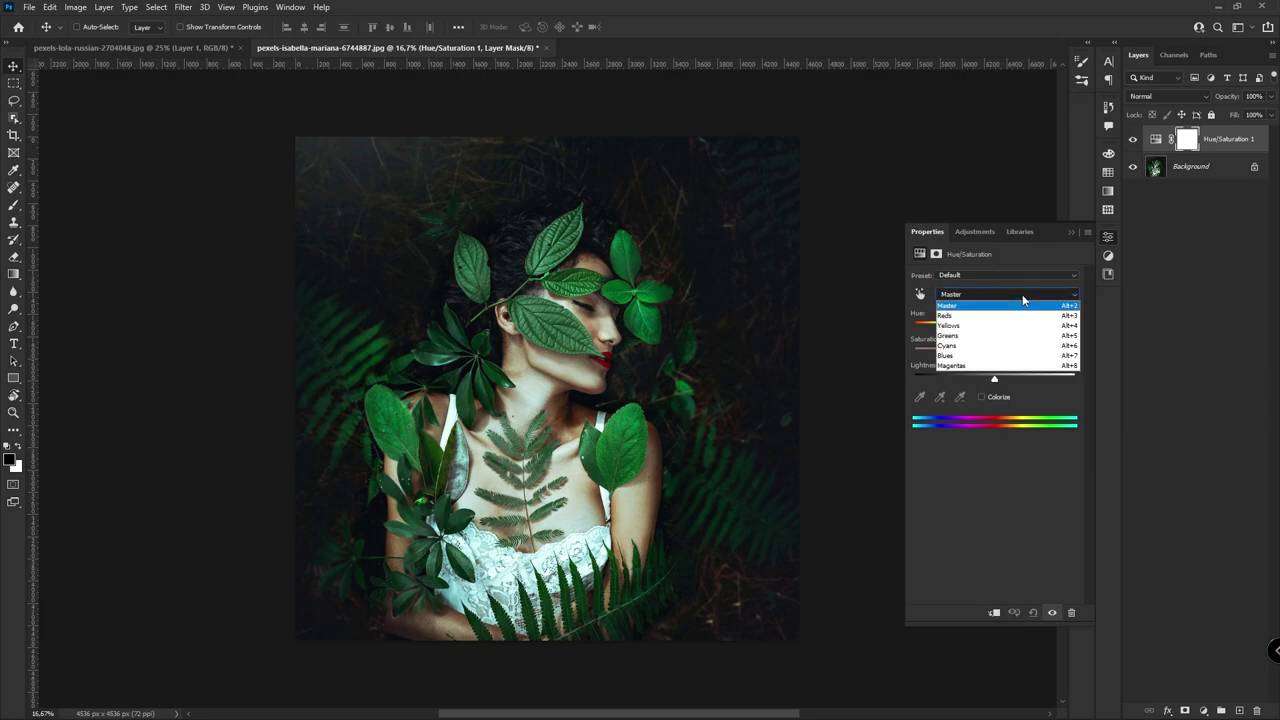
left_click(976, 340)
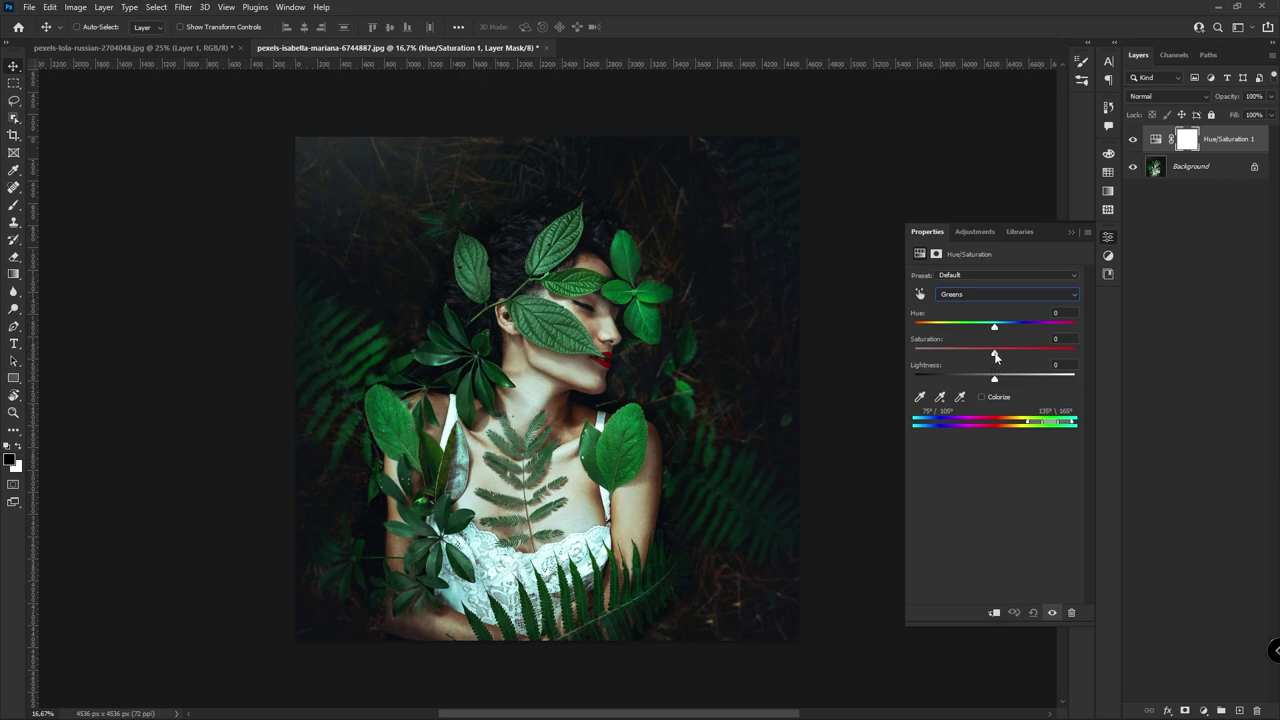
left_click_drag(995, 356, 890, 365)
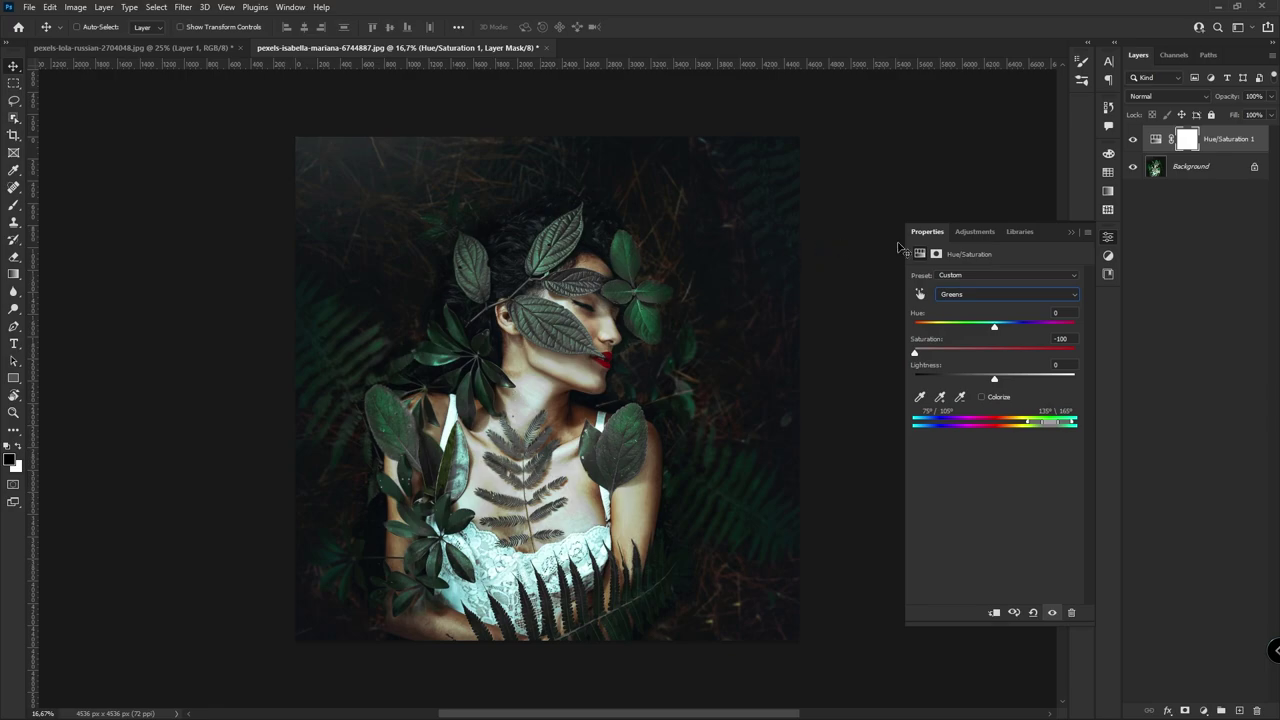
left_click(976, 297)
left_click(996, 352)
left_click_drag(983, 356, 942, 355)
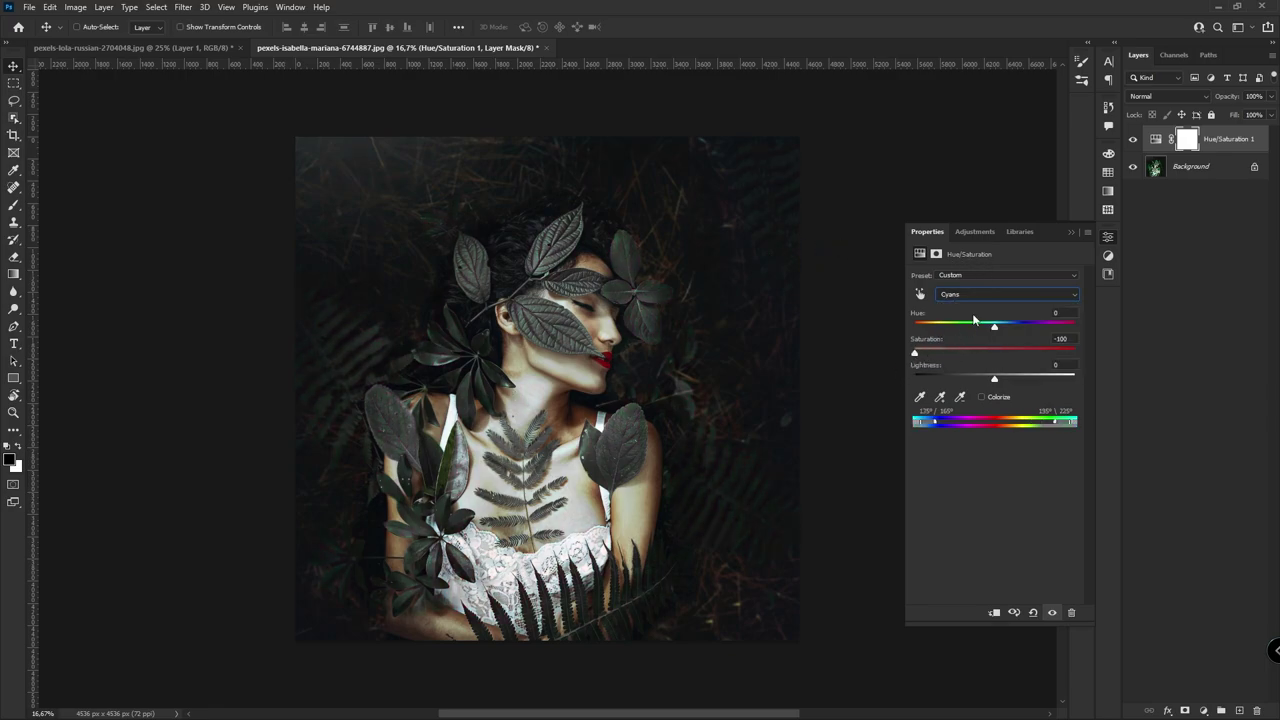
left_click(975, 294)
left_click(990, 355)
left_click_drag(928, 354, 901, 367)
left_click(1072, 233)
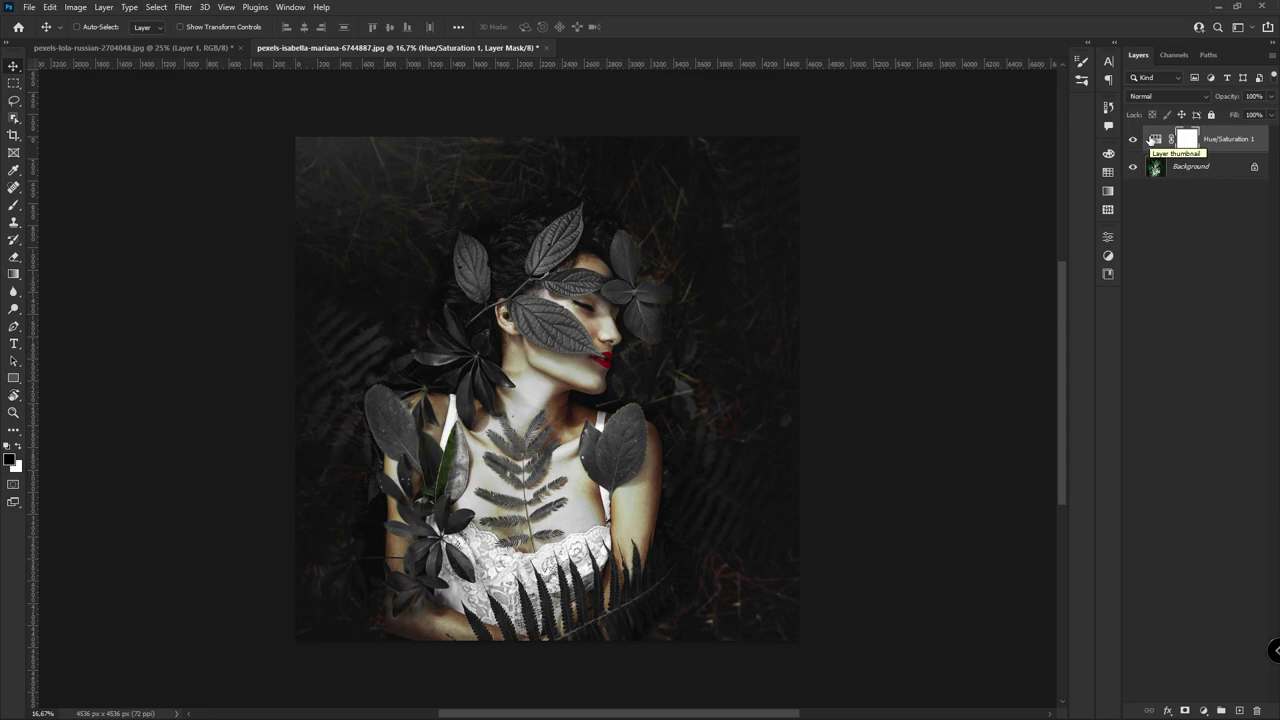
Step: Delete the Hue/Saturation layer, duplicate Background to Layer 1 and convert it to a smart object
key("Delete")
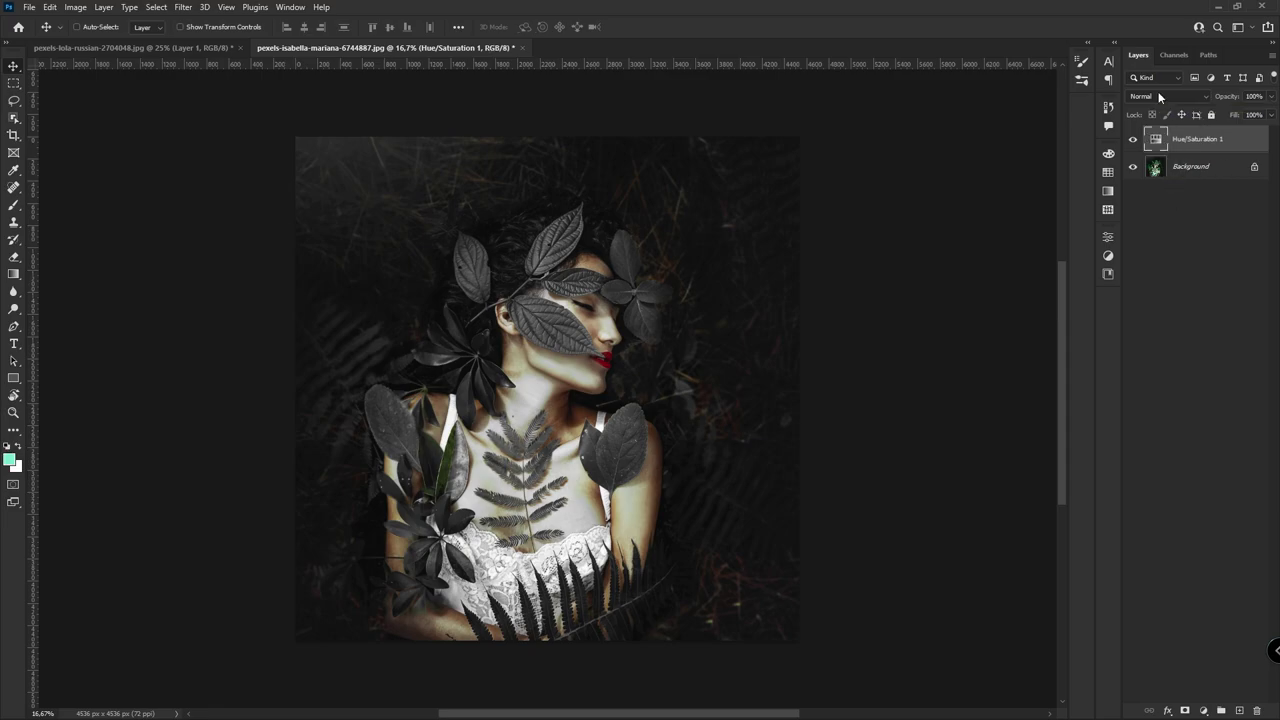
key("Delete")
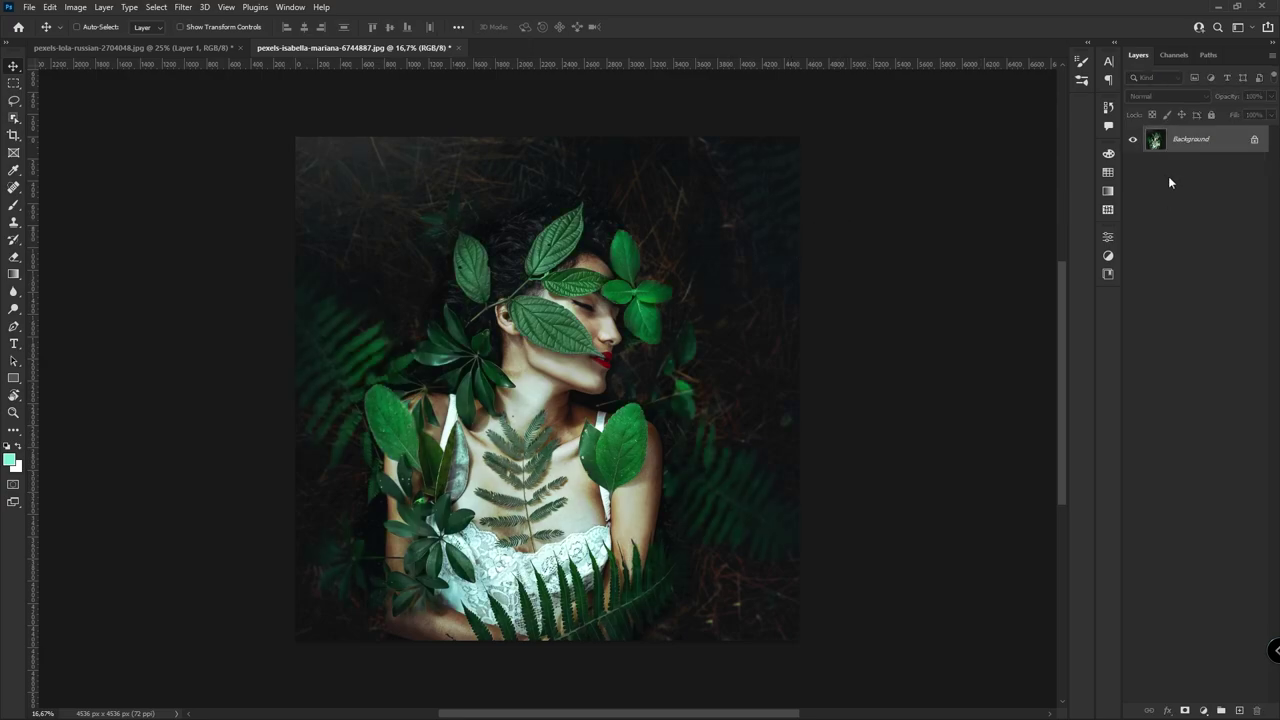
key("ctrl+j")
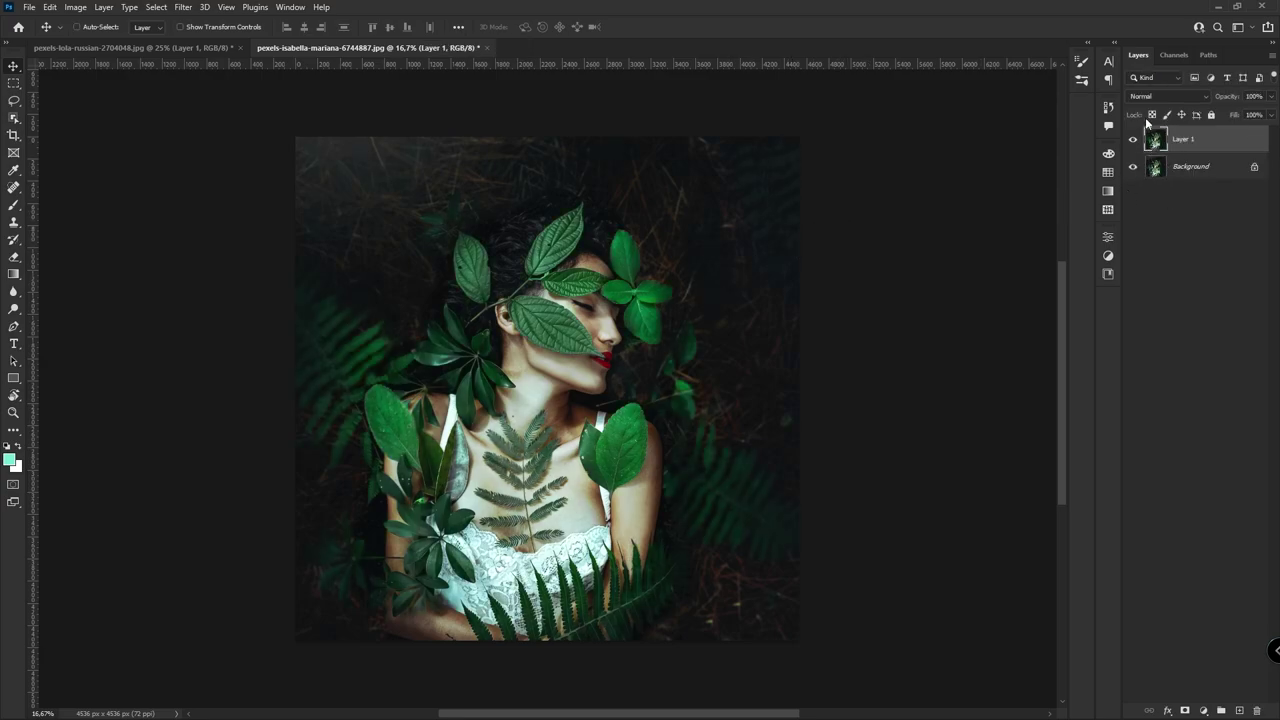
right_click(1202, 150)
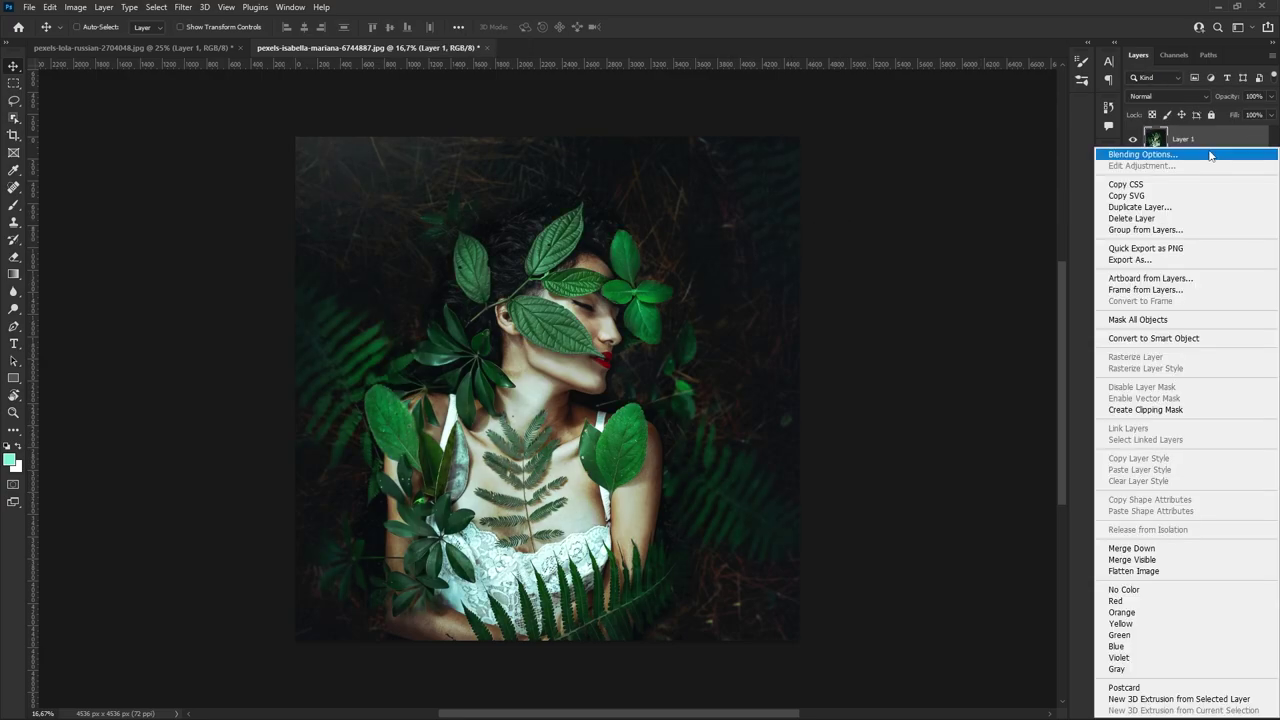
left_click(1172, 345)
Step: Open Layer 1 in the Camera Raw Filter and collapse the Basic panel
left_click(183, 7)
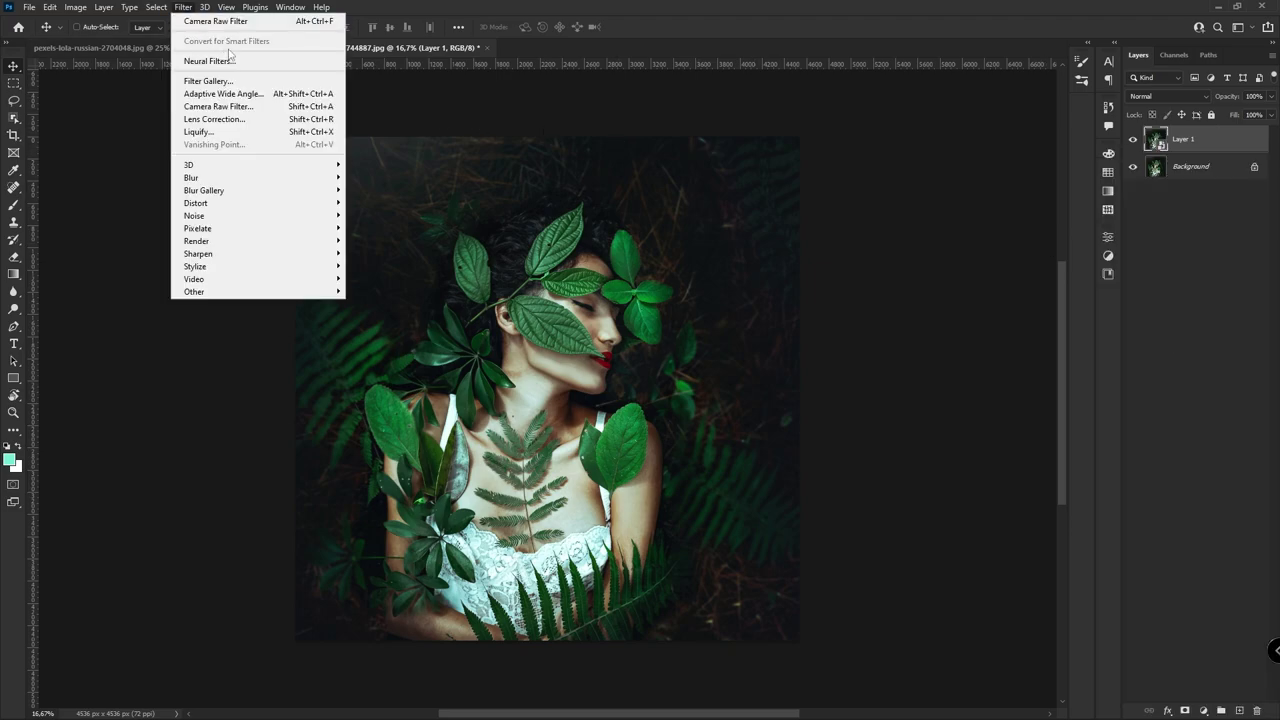
left_click(272, 108)
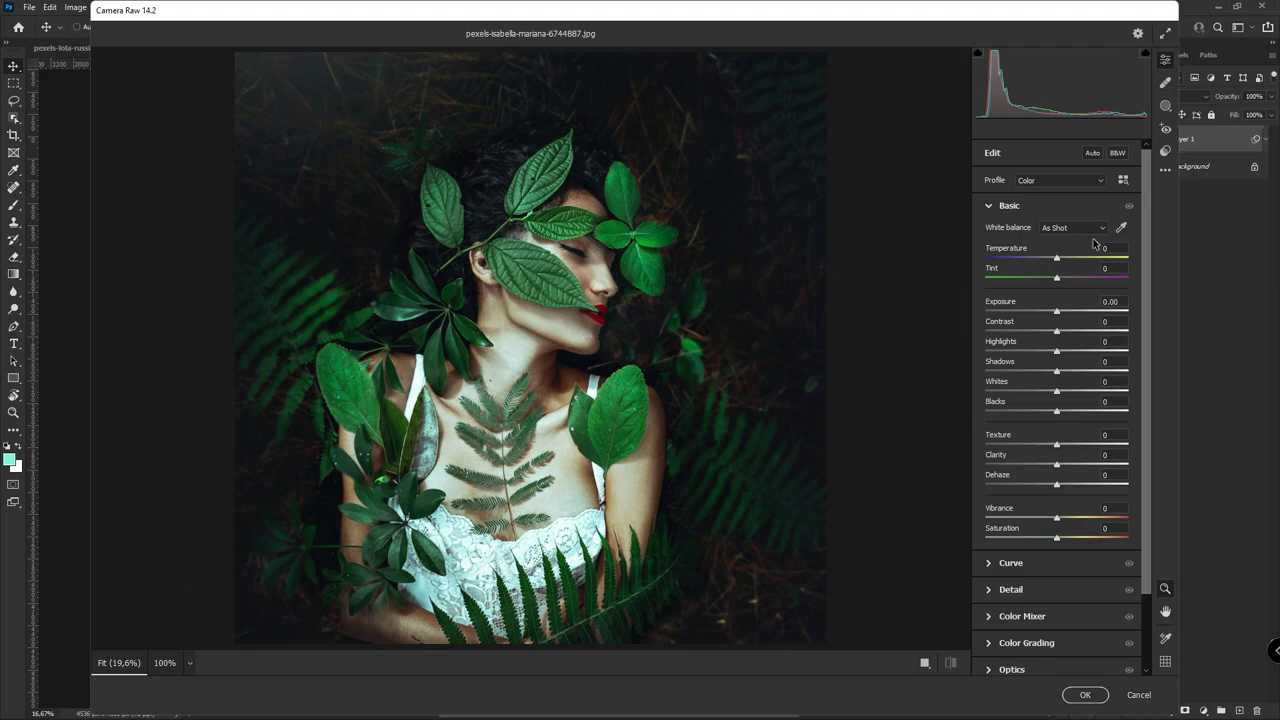
left_click(990, 208)
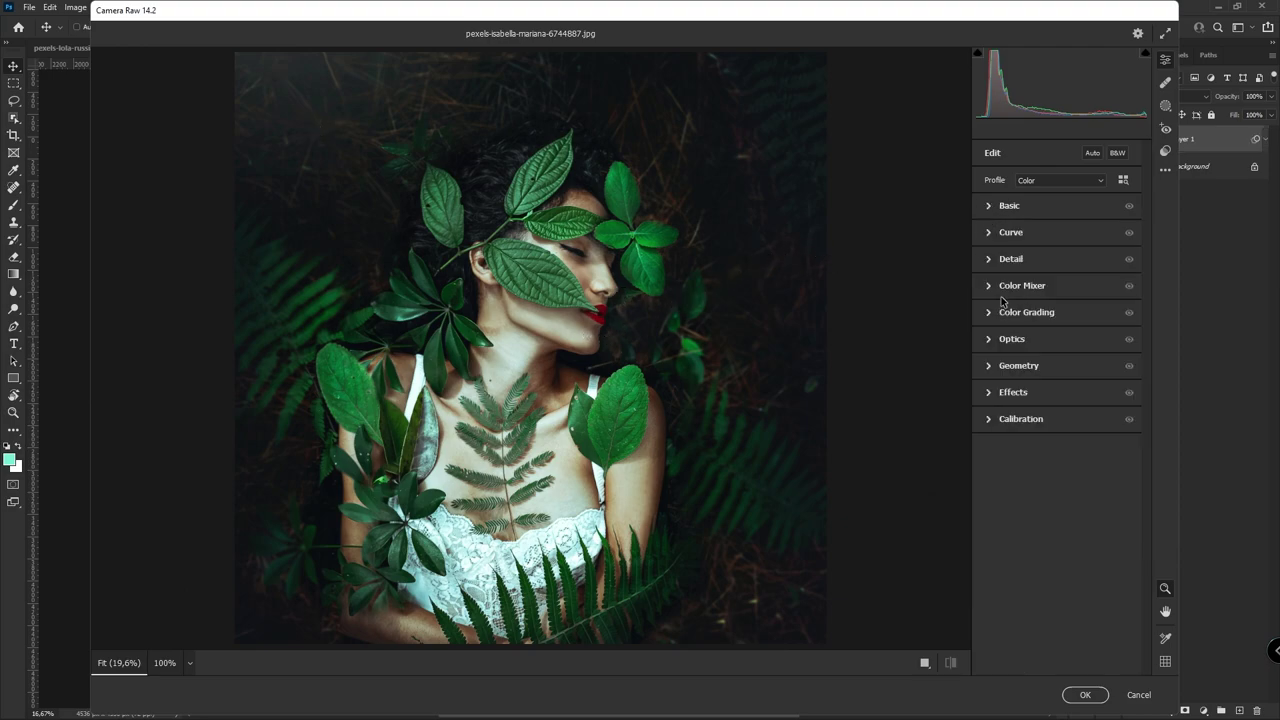
Step: In Color Mixer saturation, set Reds, Oranges and Yellows to -100 and Greens to +36
left_click(988, 290)
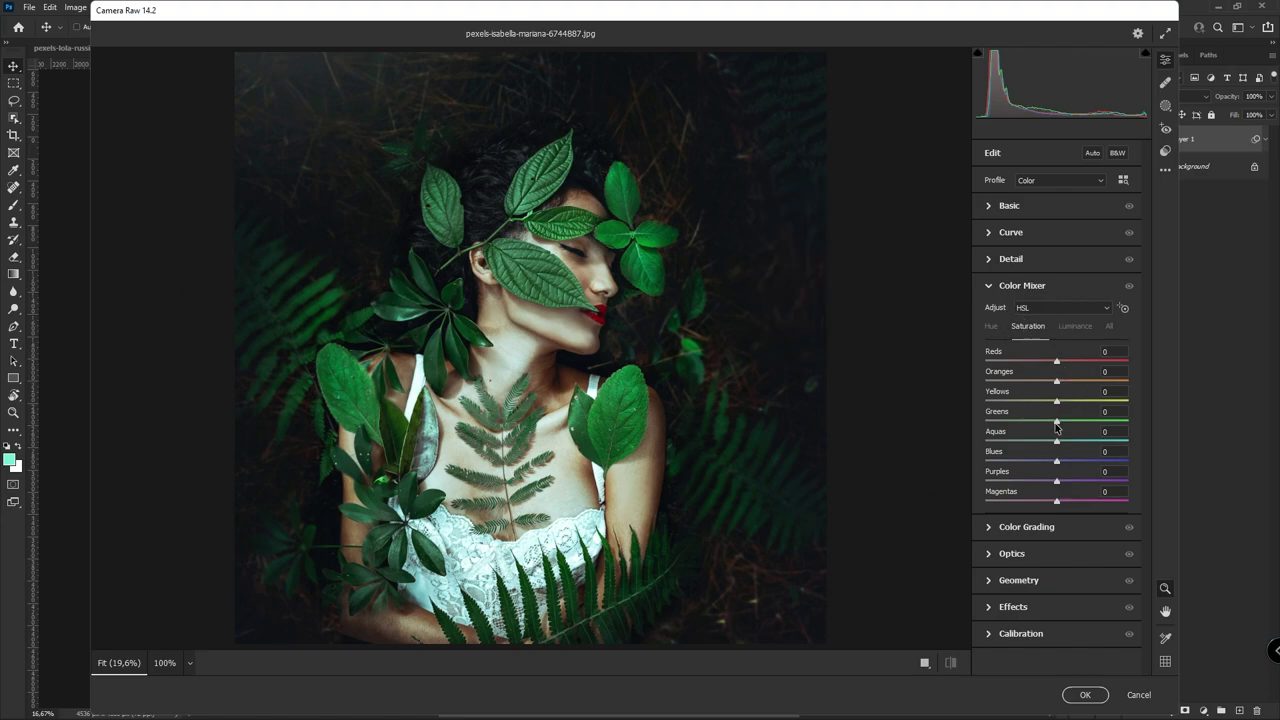
left_click_drag(1058, 424, 990, 430)
double_click(1003, 430)
left_click_drag(1055, 362, 985, 362)
mouse_move(1057, 381)
left_mouse_down()
mouse_move(1002, 381)
mouse_move(968, 408)
left_mouse_up()
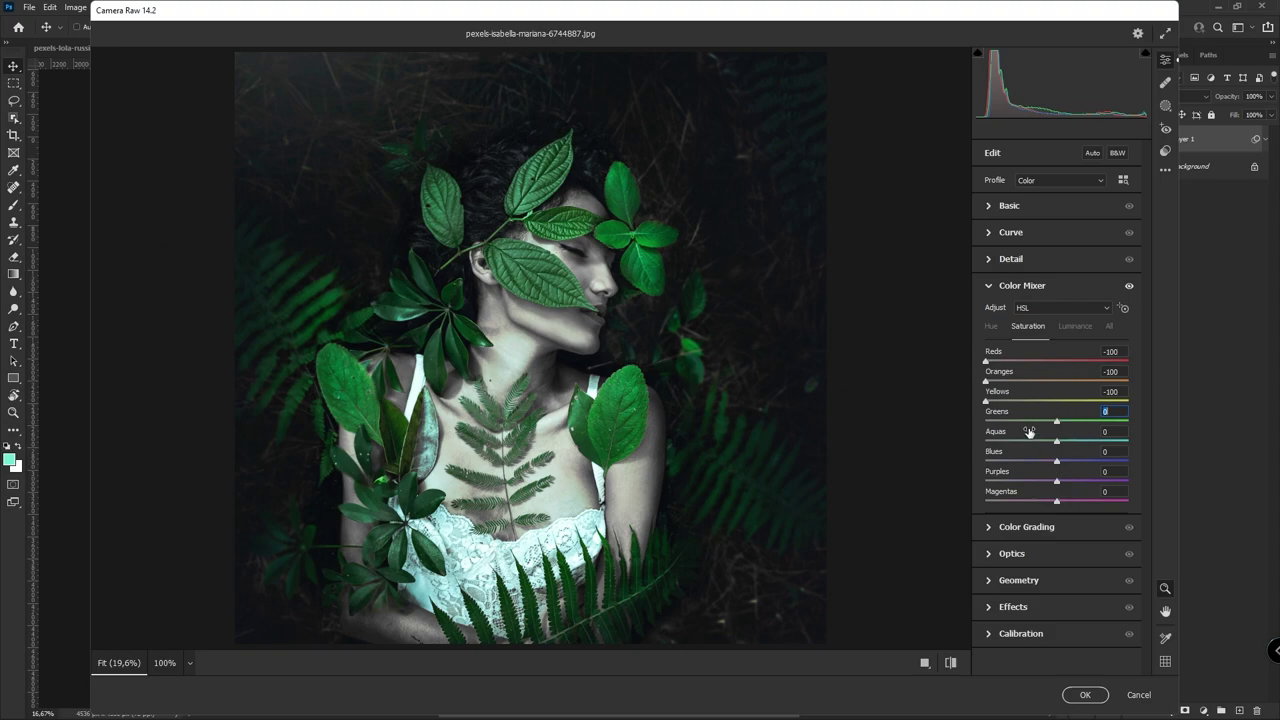
left_click_drag(1058, 423, 1073, 424)
Step: Confirm the Camera Raw desaturation of reds, oranges and yellows as a smart filter on Layer 1
left_click(1083, 693)
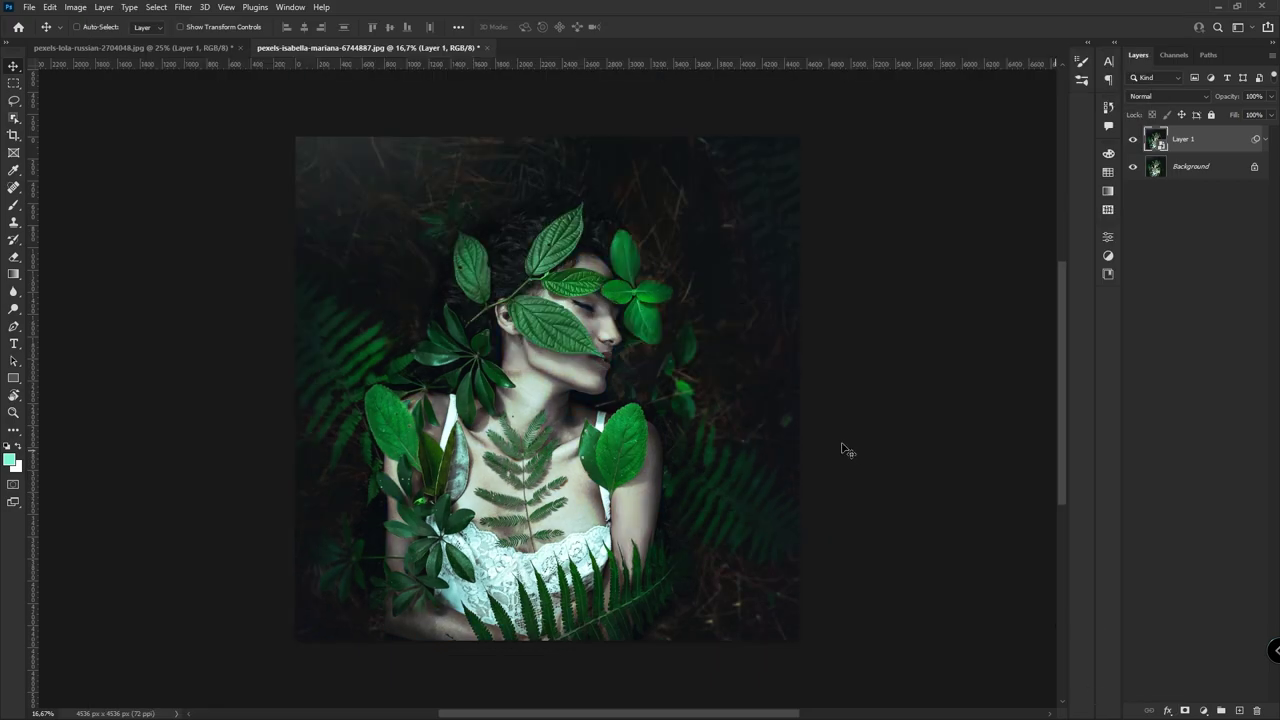